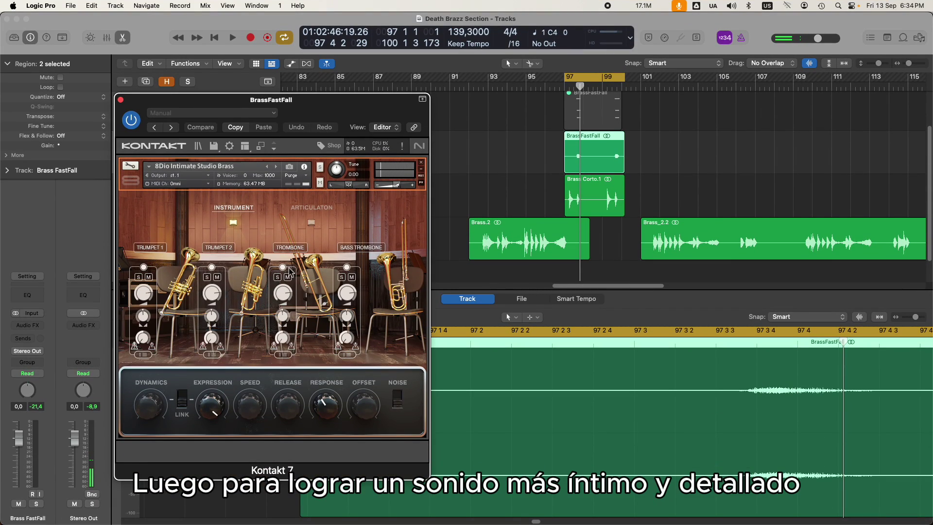
{"action": "left_click", "coordinate": [305, 210]}
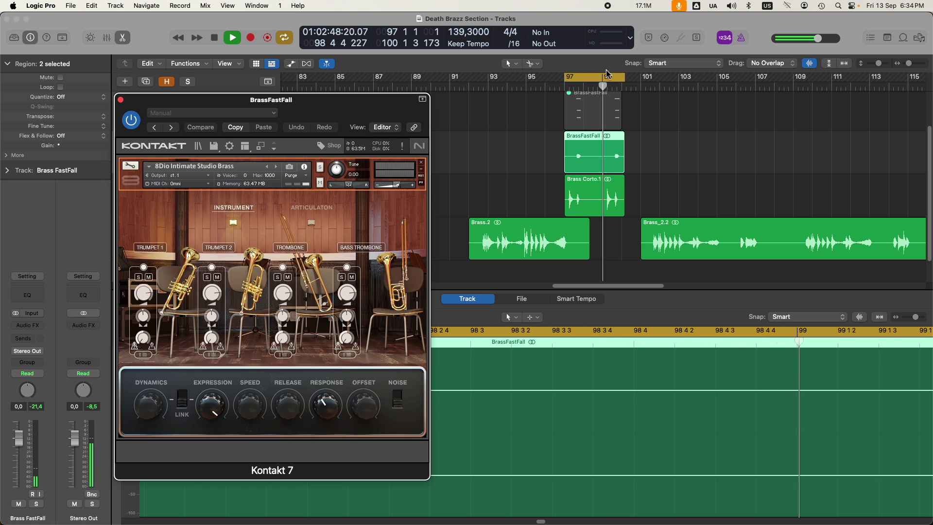
{"action": "left_click", "coordinate": [666, 108]}
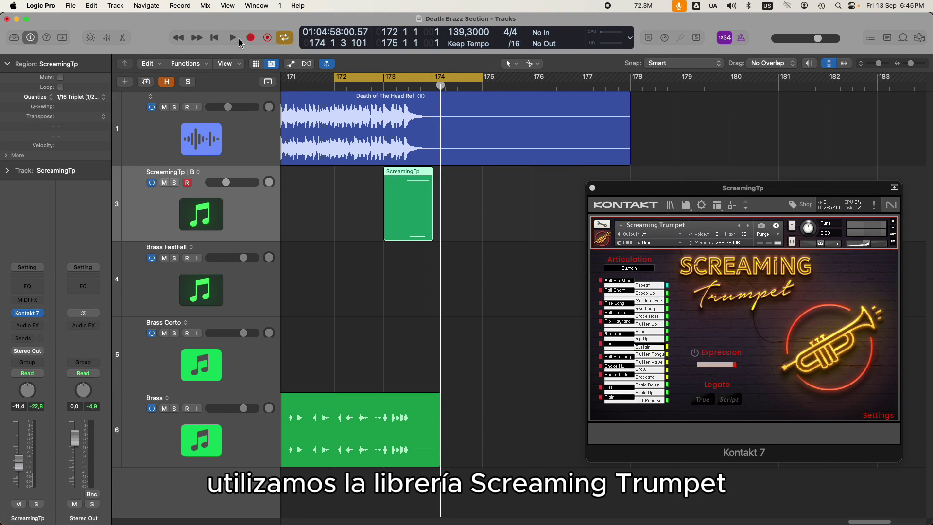
Play the ScreamingTp passage and toggle the mute on the Death of The Head reference track to compare the trumpet with and without it
{"action": "left_click", "coordinate": [234, 38]}
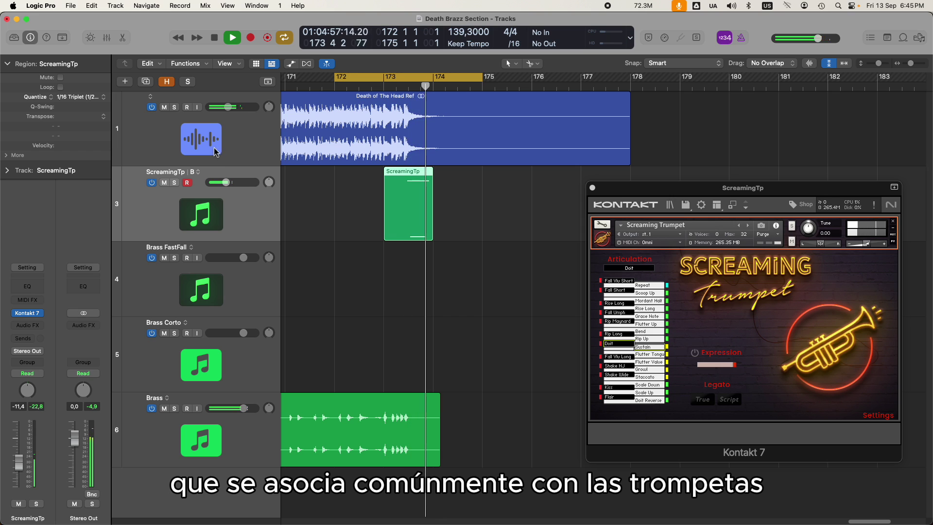
{"action": "left_click", "coordinate": [165, 107]}
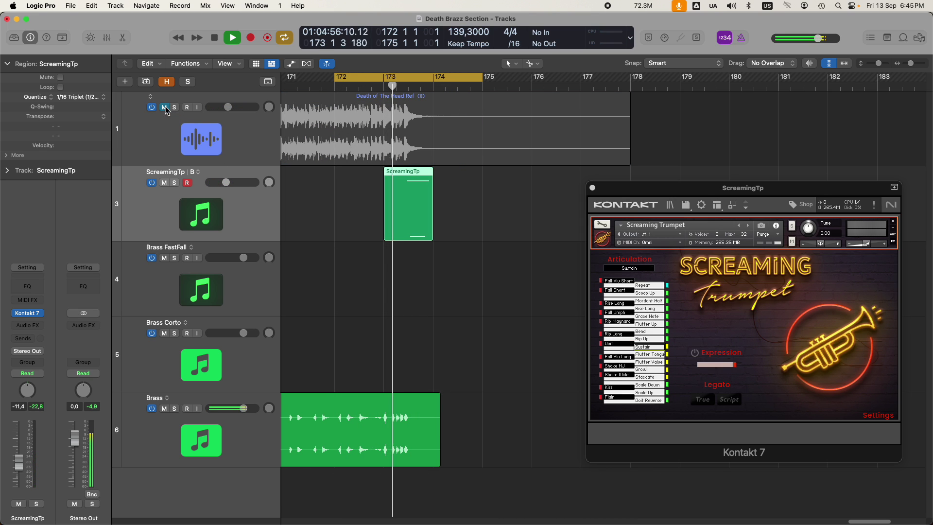
{"action": "left_click", "coordinate": [167, 107]}
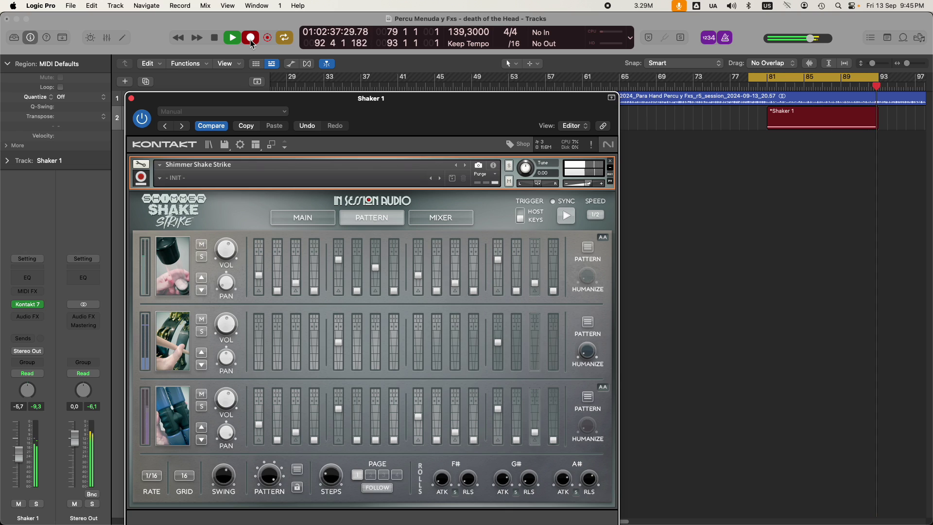
Finish recording the Shaker 1 region and rename that region Percu Menuda
{"action": "left_click", "coordinate": [251, 38]}
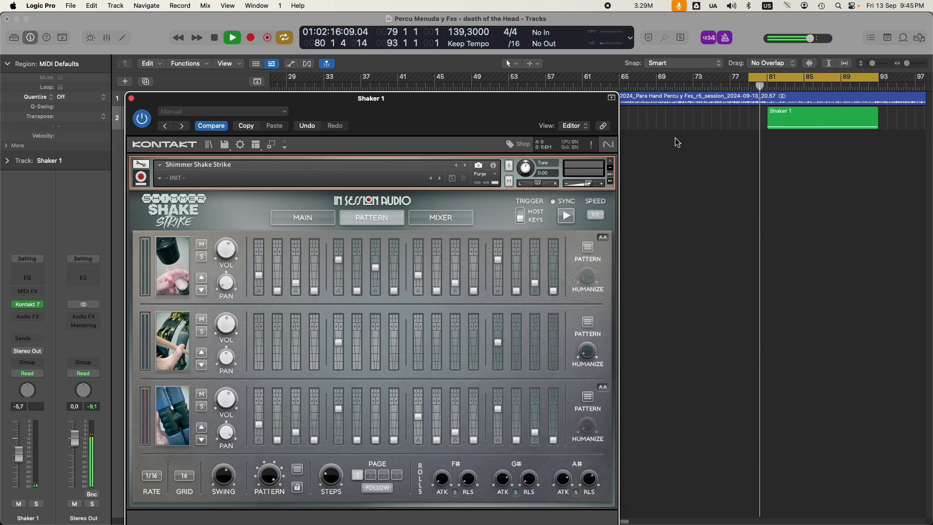
{"action": "right_click", "coordinate": [789, 116]}
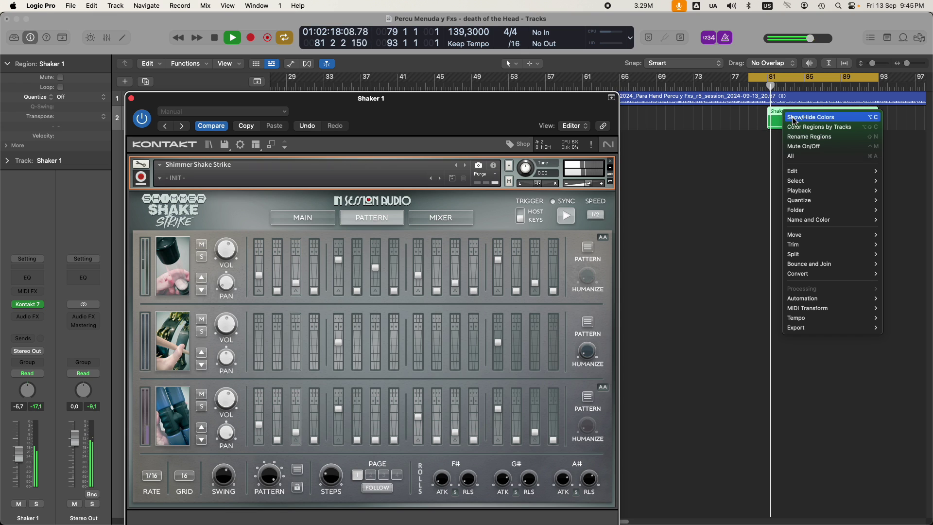
{"action": "left_click", "coordinate": [809, 137]}
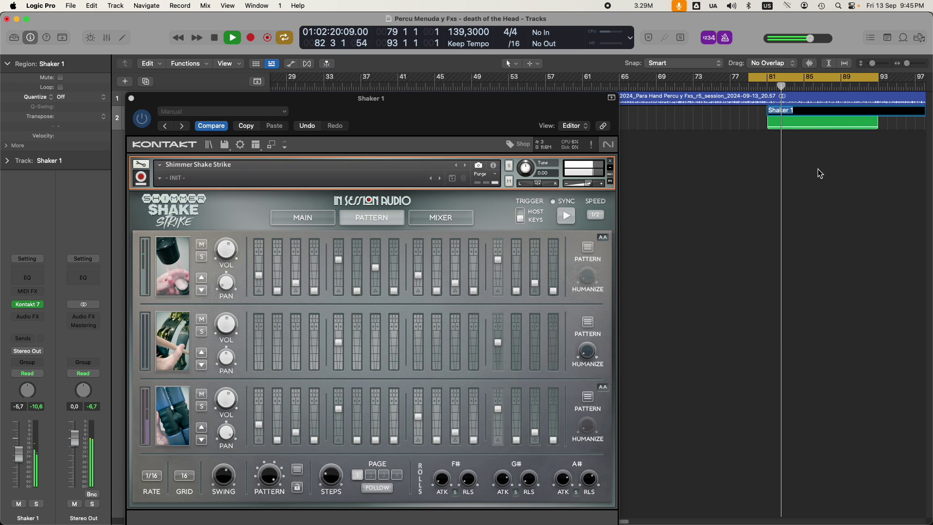
{"action": "type", "text": "Percu"}
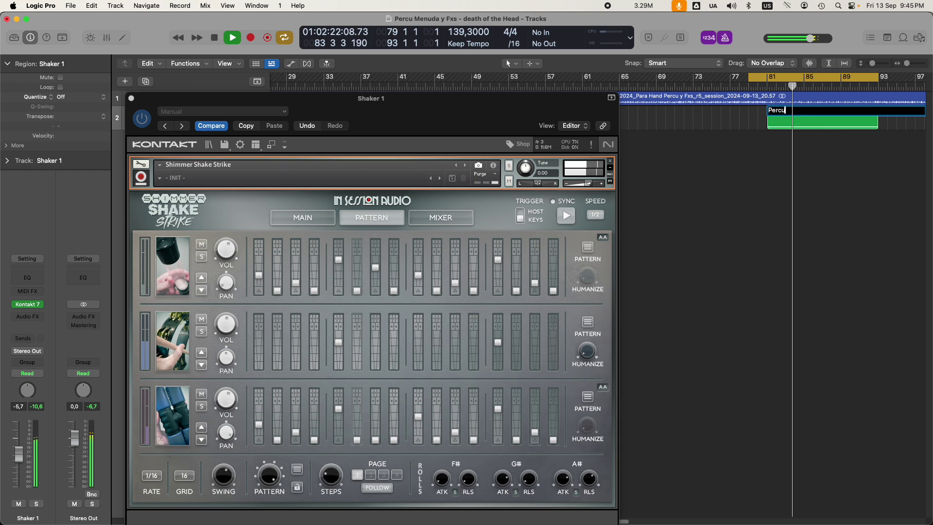
{"action": "type", "text": "Menuda"}
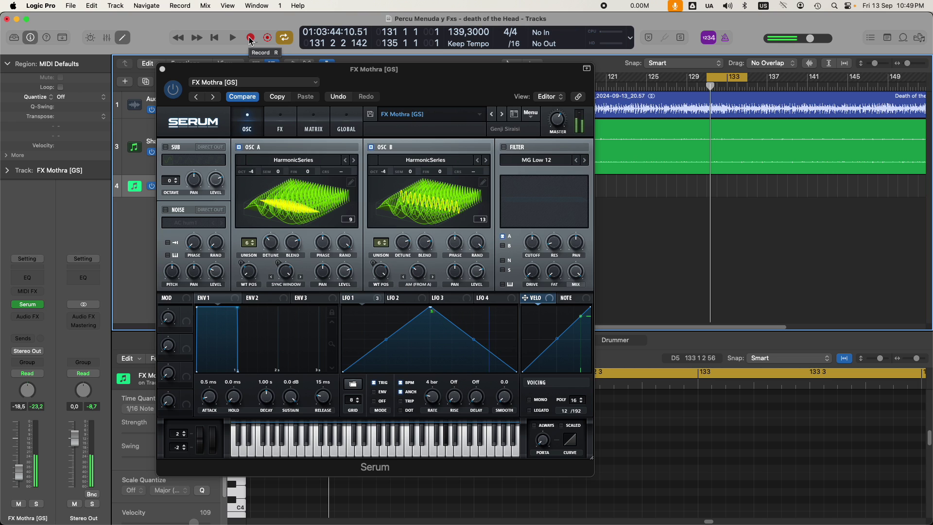
Record the FX Mothra and FX fall Serum effects on their own tracks around bars 131 to 135
{"action": "left_click", "coordinate": [251, 39]}
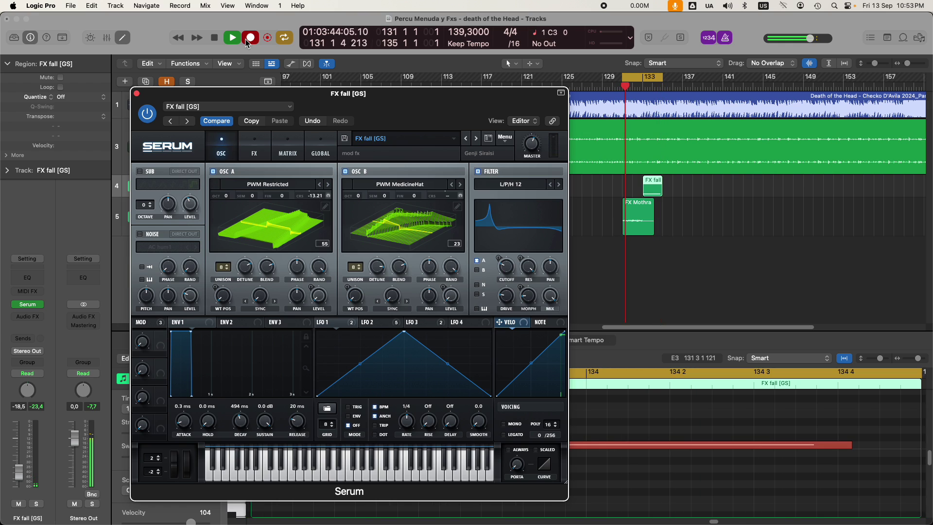
{"action": "left_click", "coordinate": [250, 38]}
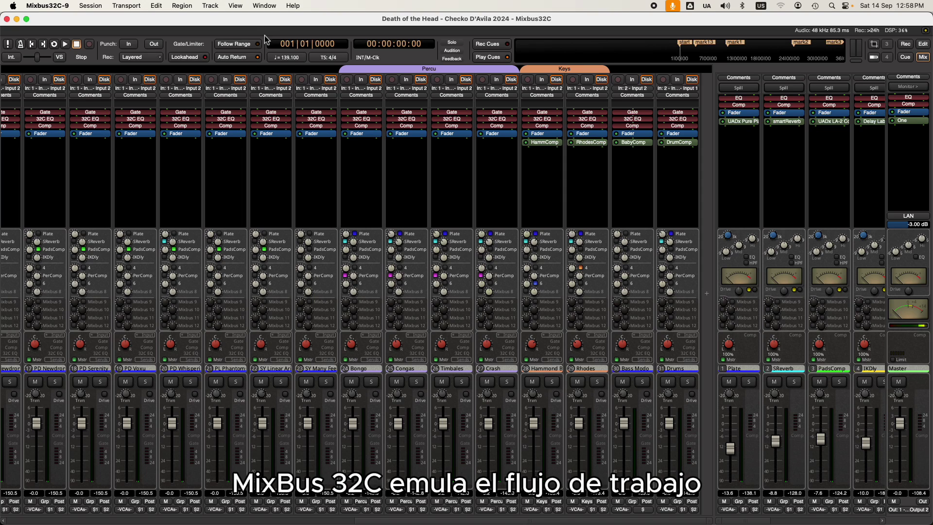
Switch to Mixbus32C, play the session and look through all its tracks in the editor, from the FX group down to the Master
{"action": "left_click", "coordinate": [66, 45]}
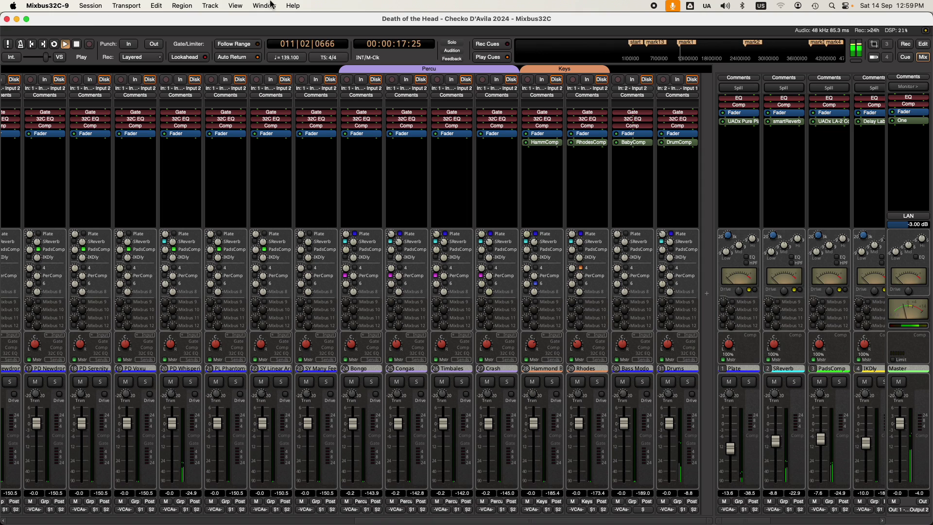
{"action": "left_click", "coordinate": [923, 44]}
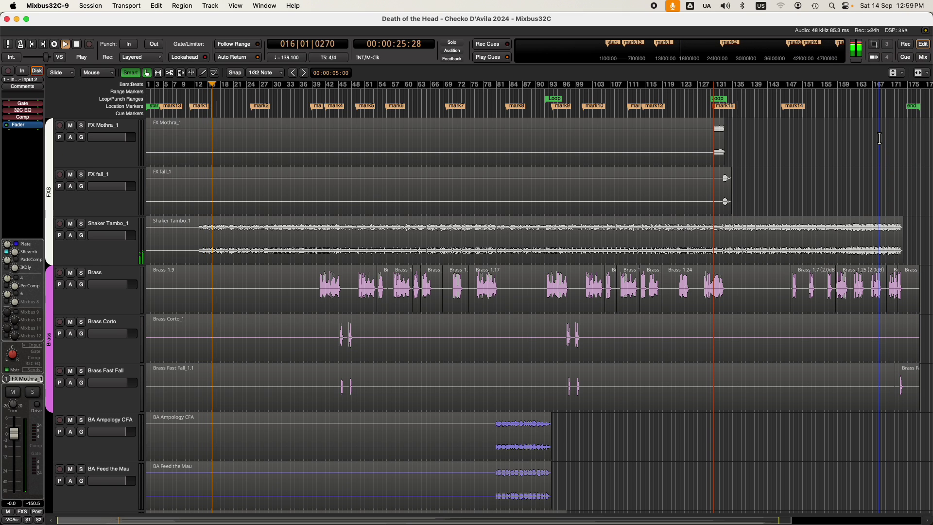
{"action": "scroll", "coordinate": [879, 138], "scroll_direction": "down", "scroll_amount": 6}
{"action": "scroll", "coordinate": [879, 138], "scroll_direction": "down", "scroll_amount": 10}
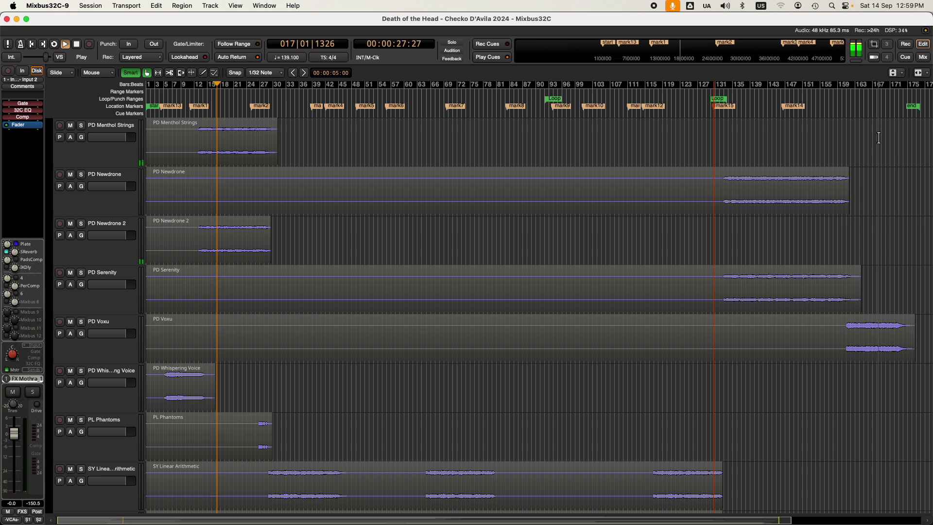
{"action": "scroll", "coordinate": [875, 137], "scroll_direction": "down", "scroll_amount": 8}
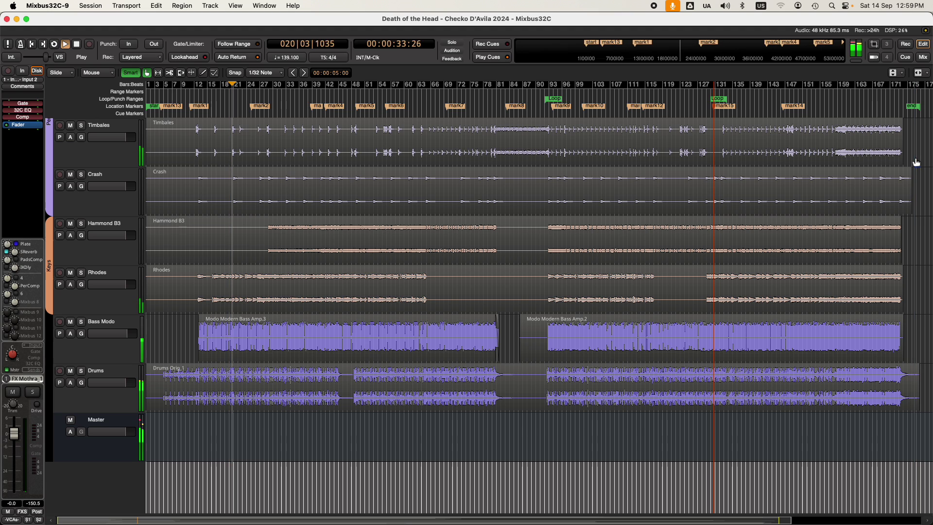
{"action": "scroll", "coordinate": [916, 162], "scroll_direction": "down", "scroll_amount": 3}
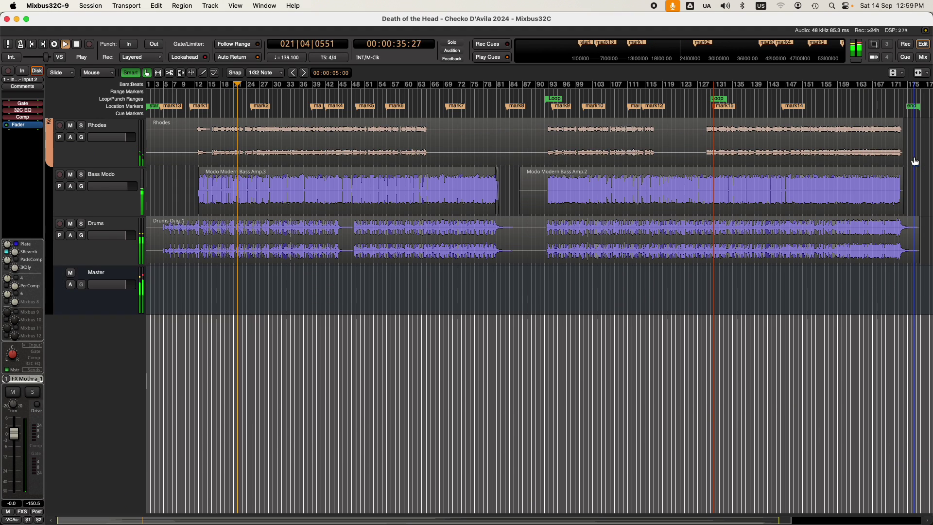
{"action": "scroll", "coordinate": [915, 162], "scroll_direction": "up", "scroll_amount": 5}
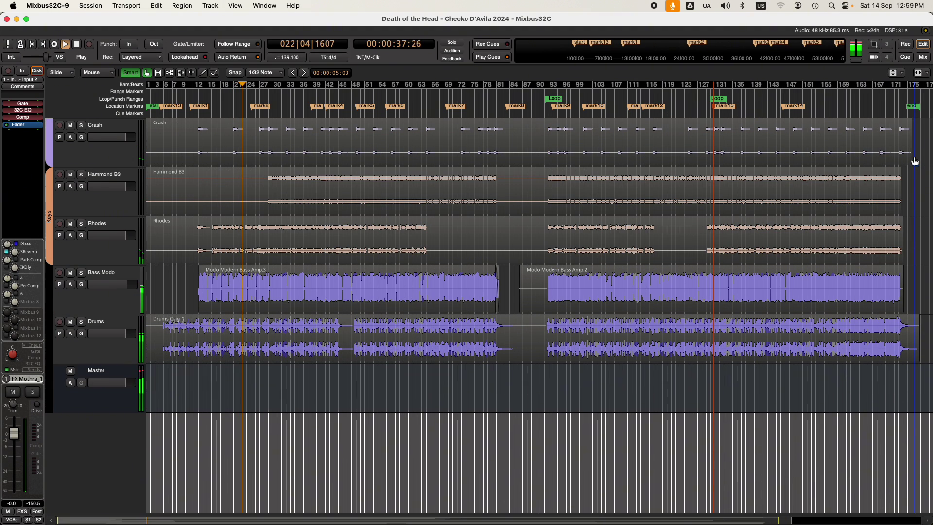
{"action": "scroll", "coordinate": [916, 163], "scroll_direction": "up", "scroll_amount": 10}
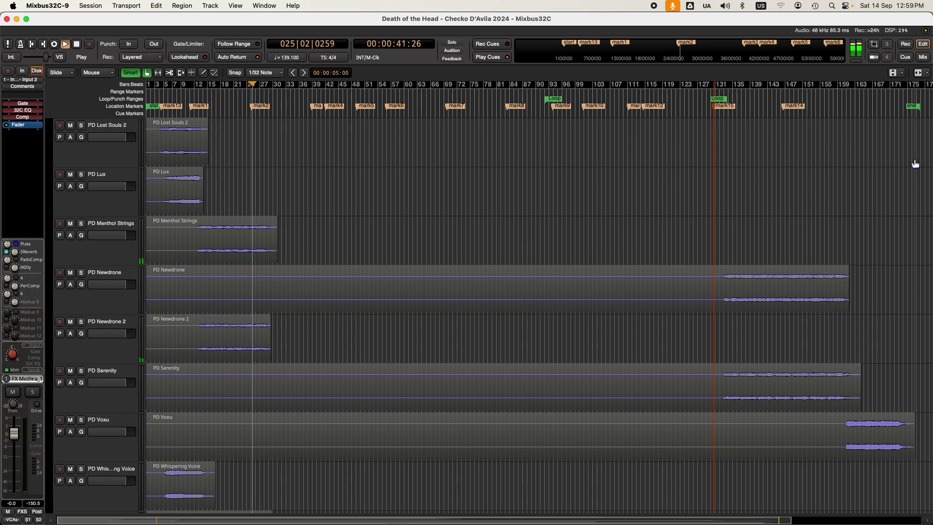
{"action": "scroll", "coordinate": [916, 163], "scroll_direction": "up", "scroll_amount": 6}
{"action": "scroll", "coordinate": [916, 164], "scroll_direction": "up", "scroll_amount": 6}
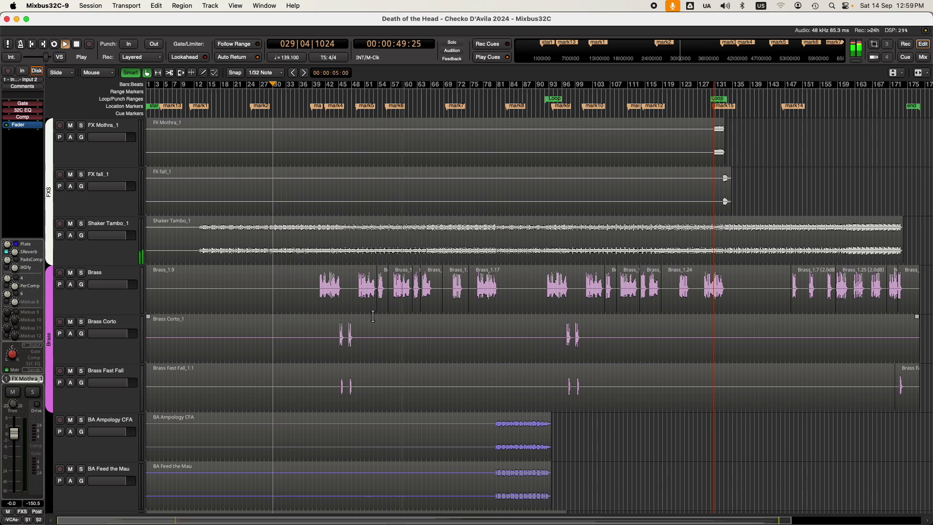
Select all tracks of the FXS and Brass groups and review the channel strips across the mixer
{"action": "left_click", "coordinate": [120, 254]}
{"action": "left_click", "coordinate": [120, 308], "text": "super"}
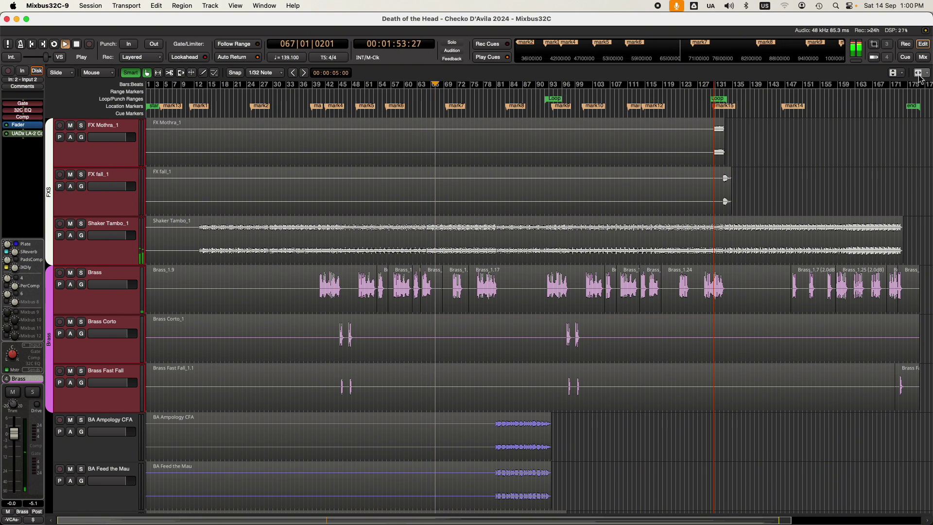
{"action": "left_click", "coordinate": [923, 57]}
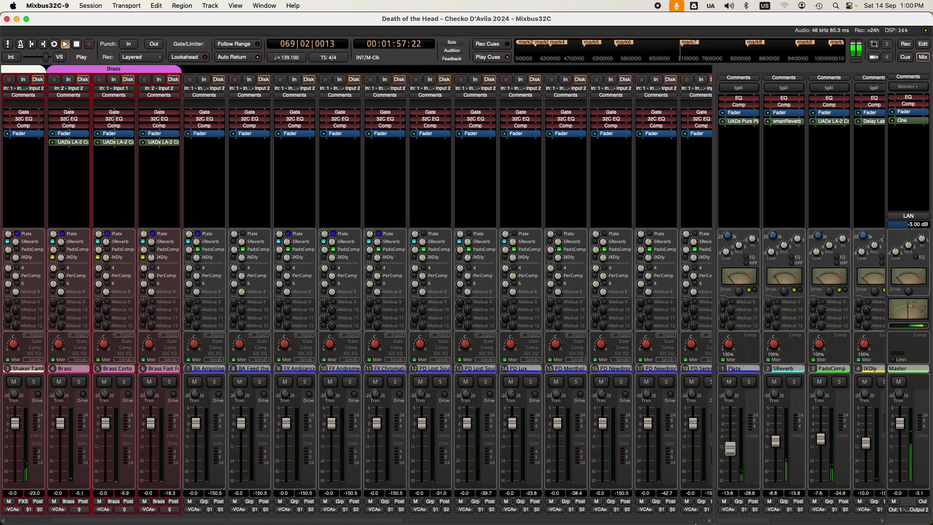
{"action": "left_click", "coordinate": [694, 522]}
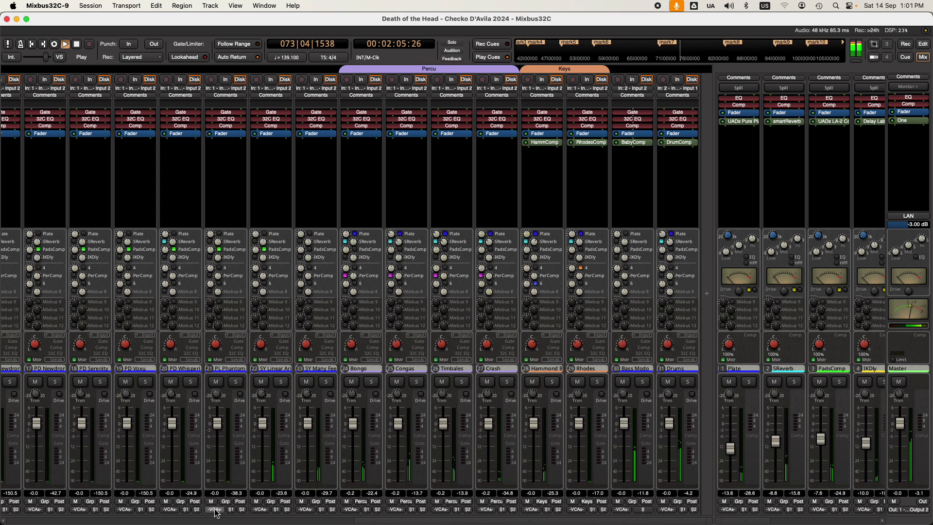
{"action": "left_click", "coordinate": [202, 522]}
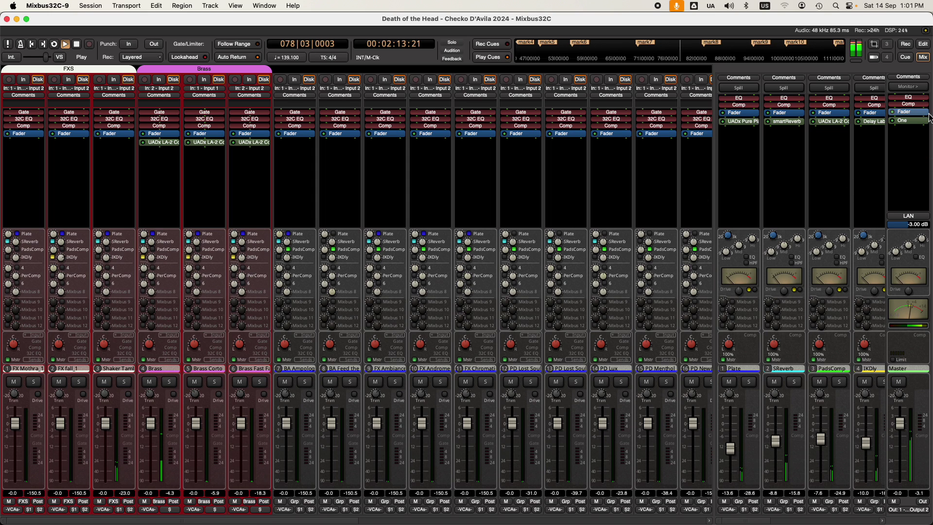
Return to the editor and look through the pad, synth and percussion tracks below the Brass group during playback
{"action": "left_click", "coordinate": [923, 44]}
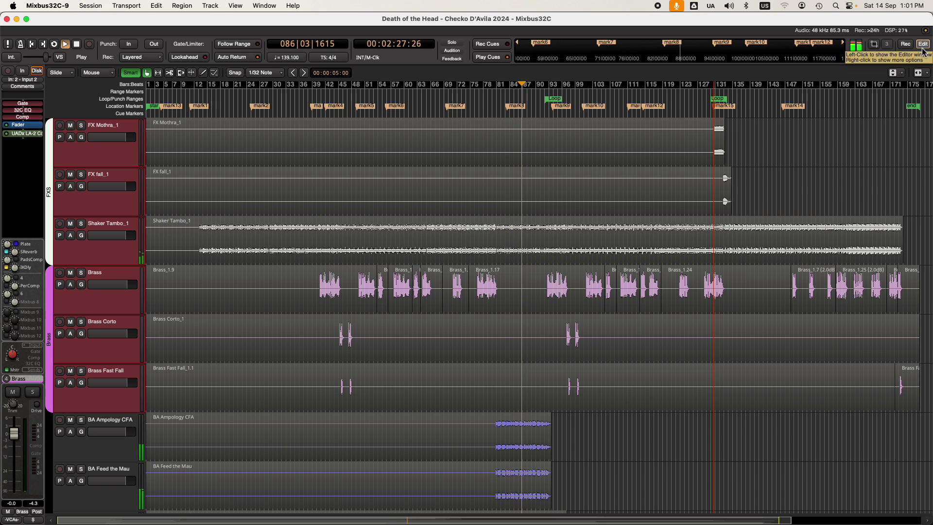
{"action": "left_click", "coordinate": [923, 45]}
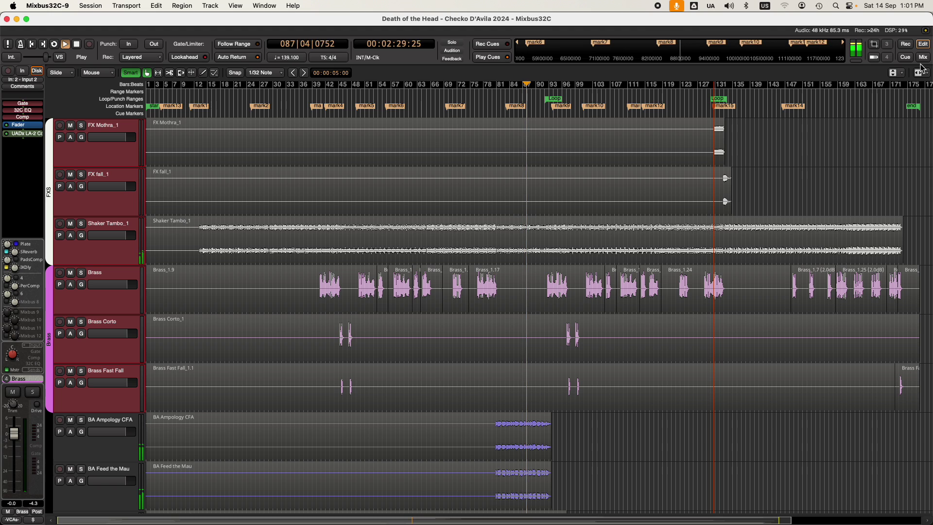
{"action": "scroll", "coordinate": [907, 143], "scroll_direction": "down", "scroll_amount": 6}
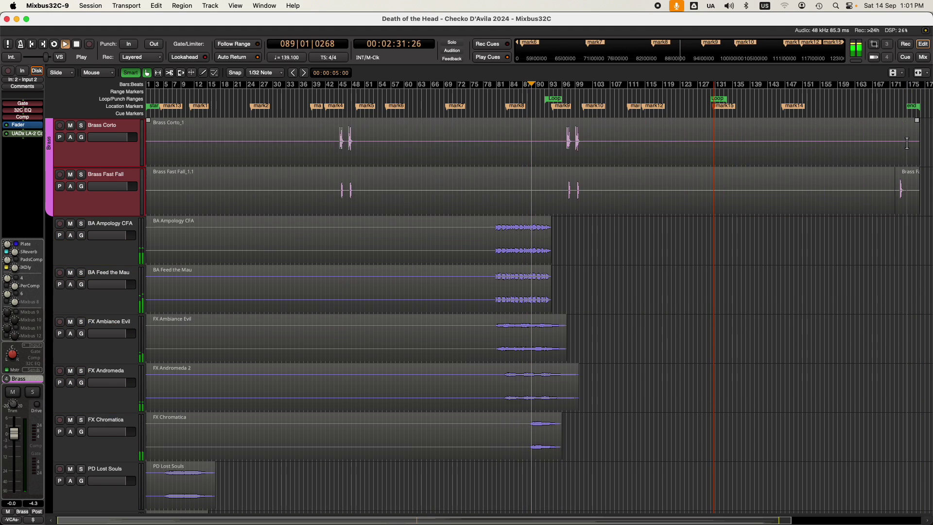
{"action": "scroll", "coordinate": [907, 143], "scroll_direction": "down", "scroll_amount": 8}
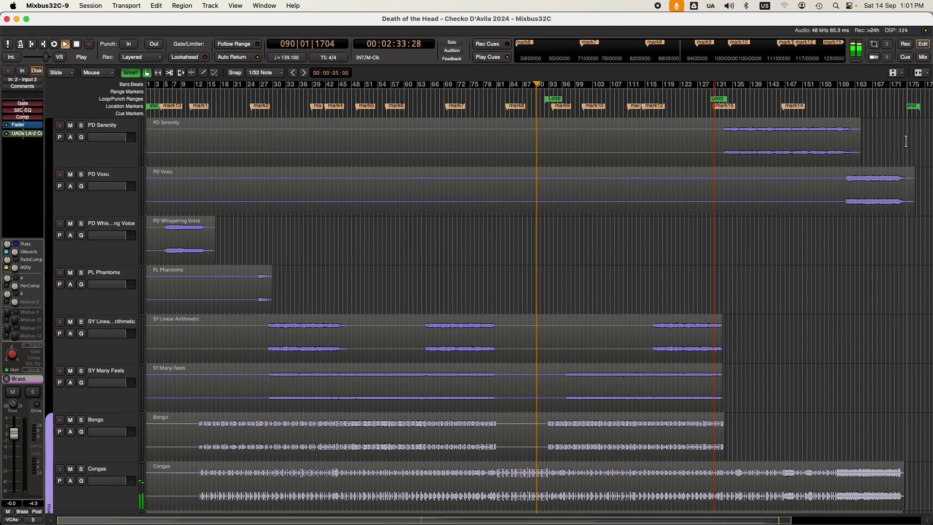
{"action": "scroll", "coordinate": [907, 141], "scroll_direction": "down", "scroll_amount": 2}
{"action": "scroll", "coordinate": [907, 141], "scroll_direction": "up", "scroll_amount": 7}
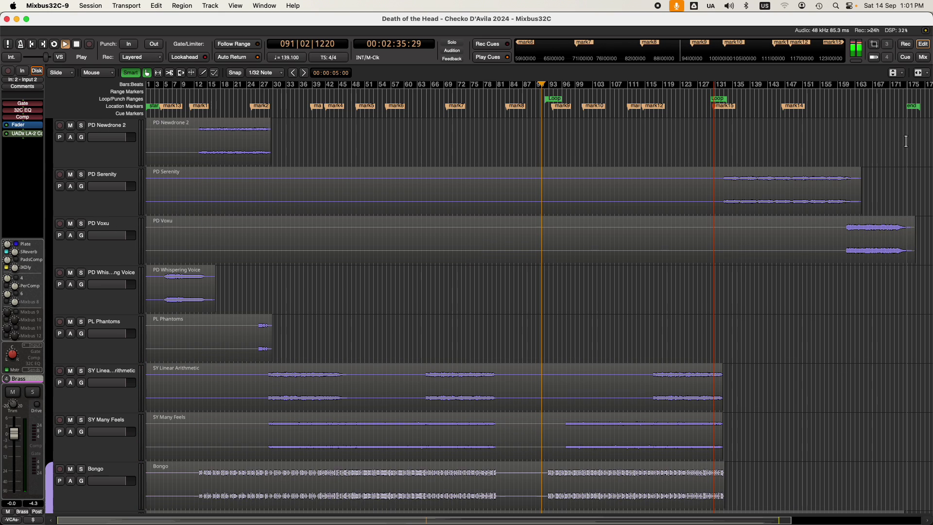
{"action": "scroll", "coordinate": [907, 141], "scroll_direction": "up", "scroll_amount": 8}
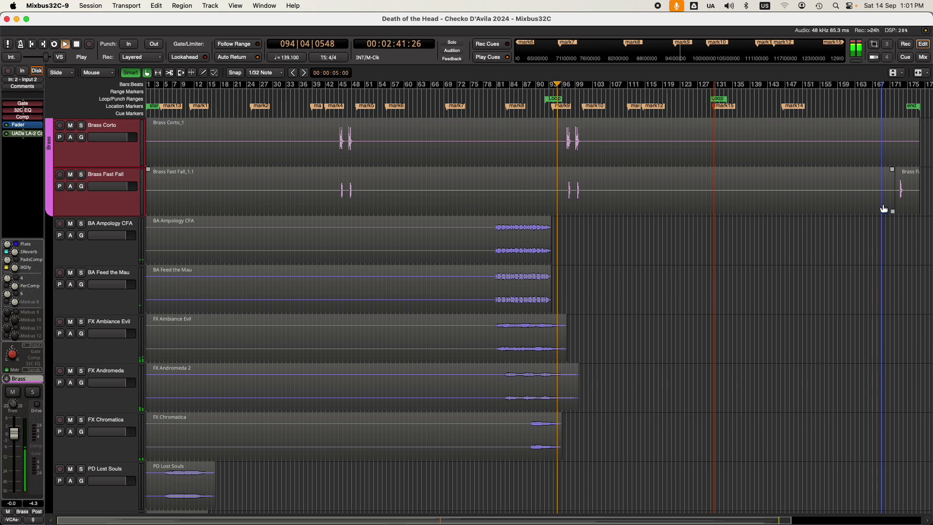
{"action": "scroll", "coordinate": [871, 213], "scroll_direction": "up", "scroll_amount": 4}
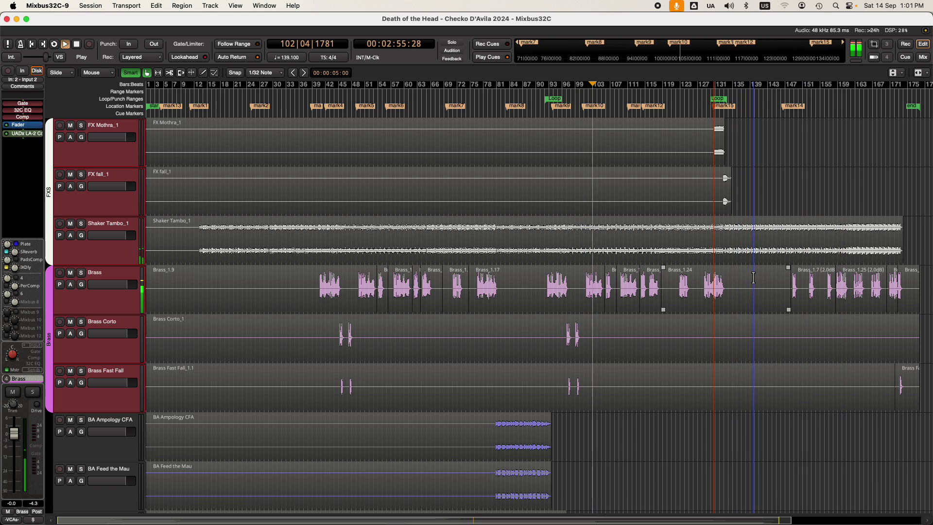
Enlarge the timeline and examine the FXS and Brass regions from about bar 91 to the session end
{"action": "key", "text": "equal"}
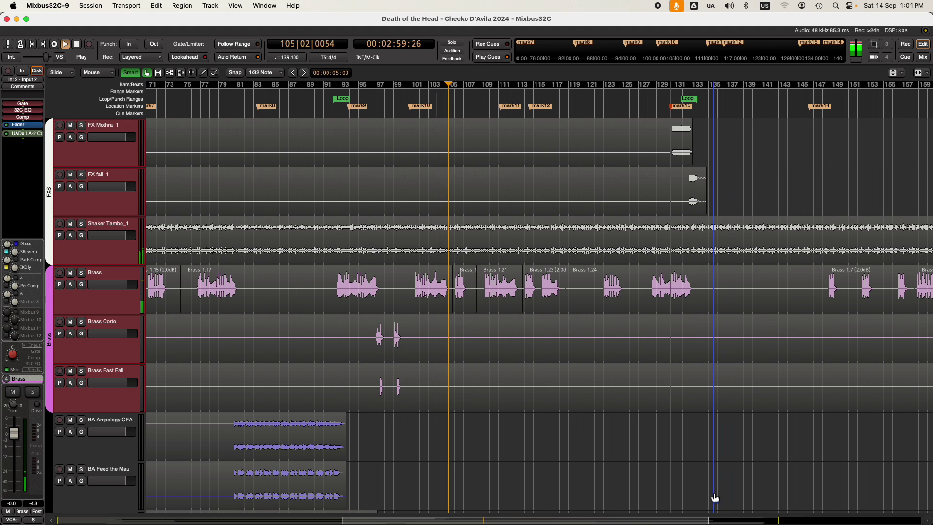
{"action": "left_click_drag", "start_coordinate": [696, 520], "coordinate": [773, 515]}
{"action": "left_click", "coordinate": [724, 305]}
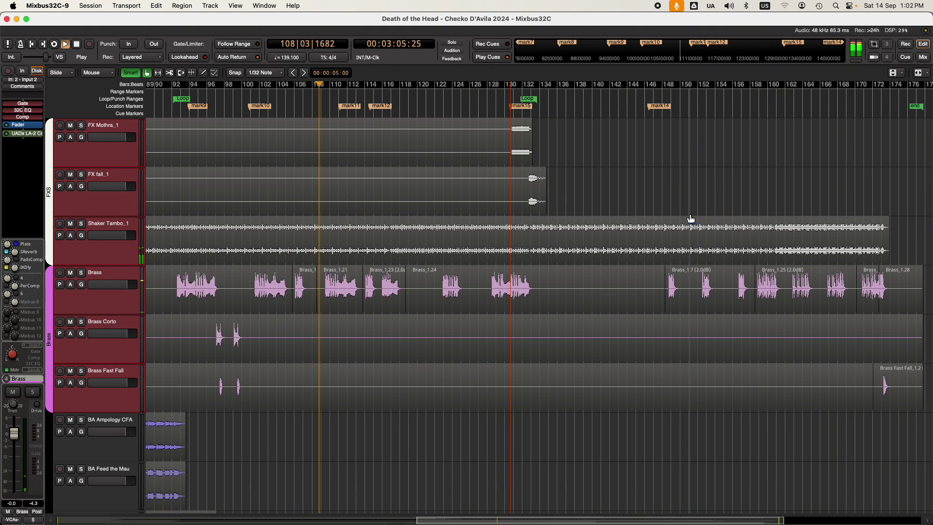
{"action": "left_click", "coordinate": [784, 169]}
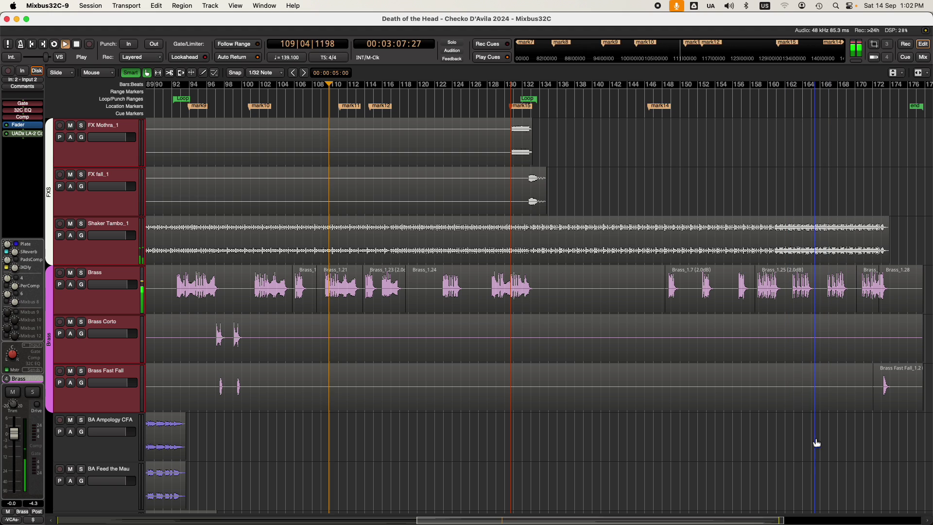
{"action": "mouse_move", "coordinate": [769, 521]}
{"action": "left_mouse_down"}
{"action": "mouse_move", "coordinate": [811, 519]}
{"action": "mouse_move", "coordinate": [770, 517]}
{"action": "left_mouse_up"}
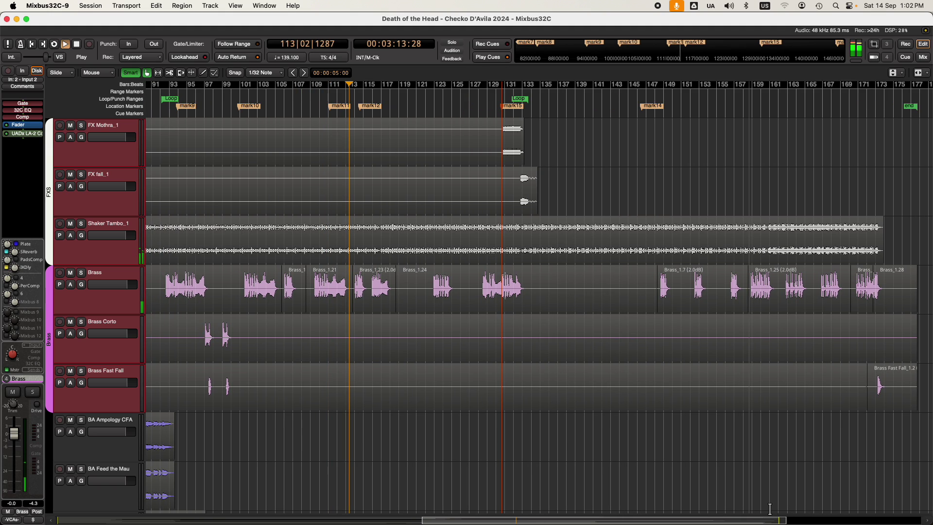